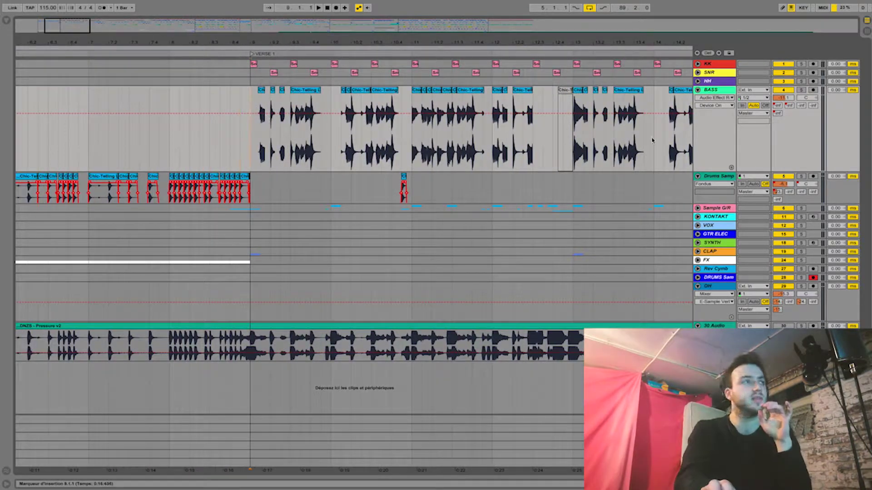
Solo the BASS track and play it from VERSE 1 to hear the chopped bass line alone
left_click(800, 90)
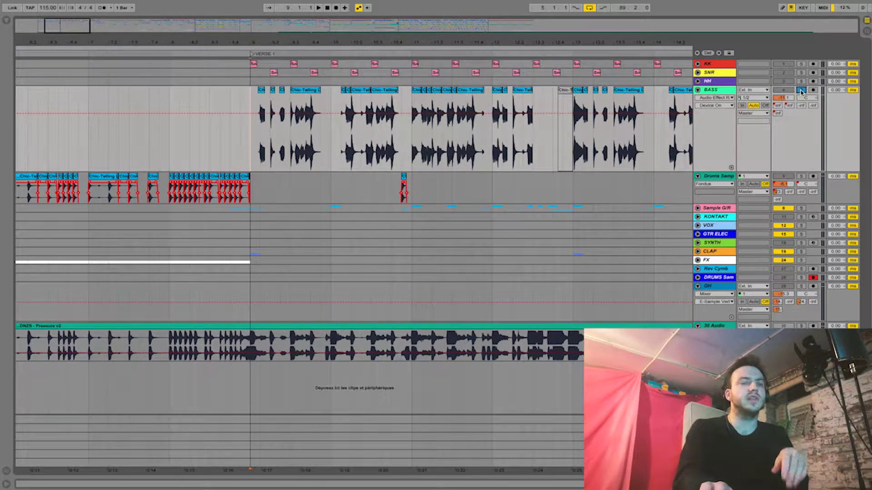
key("space")
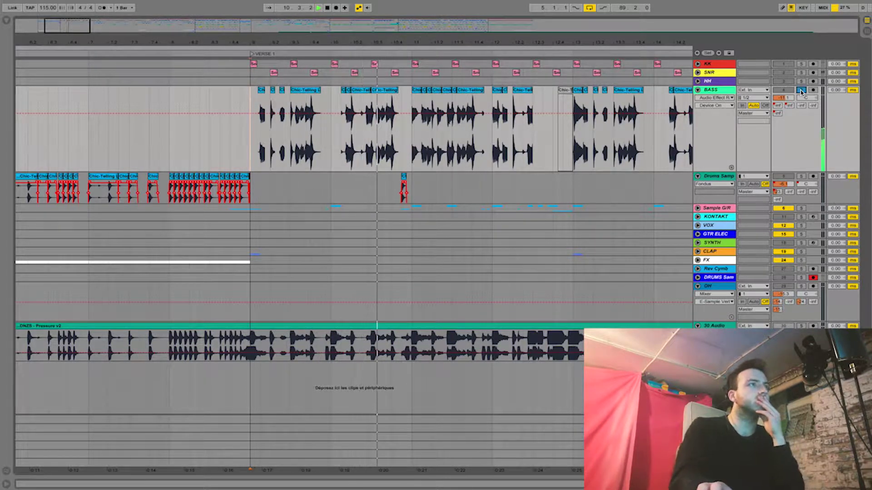
key("space")
left_click(243, 94)
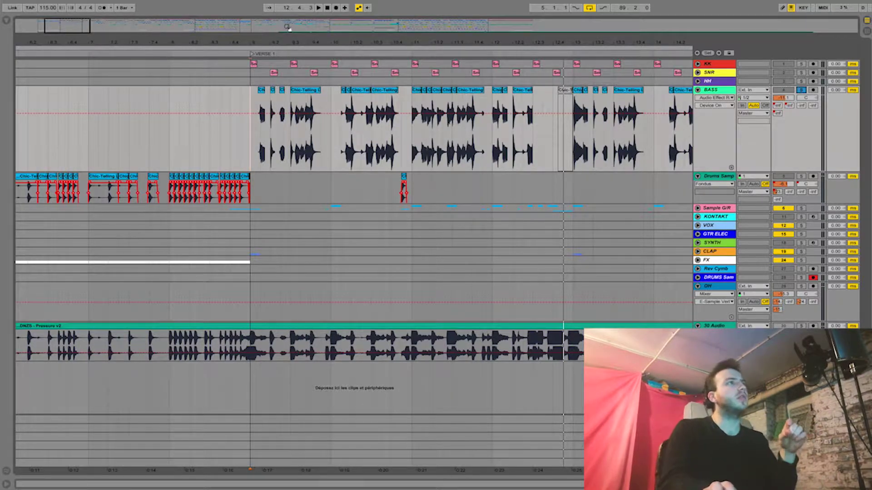
scroll(280, 116, "down", 5)
scroll(280, 116, "up", 2)
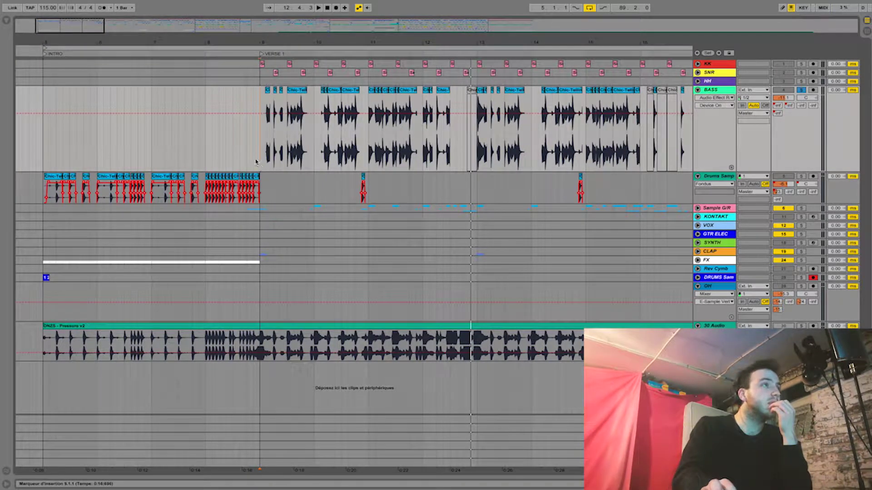
Select the bass clip at 9.3.1 and inspect the audio effect rack on the BASS track
left_click_drag(287, 127, 307, 100)
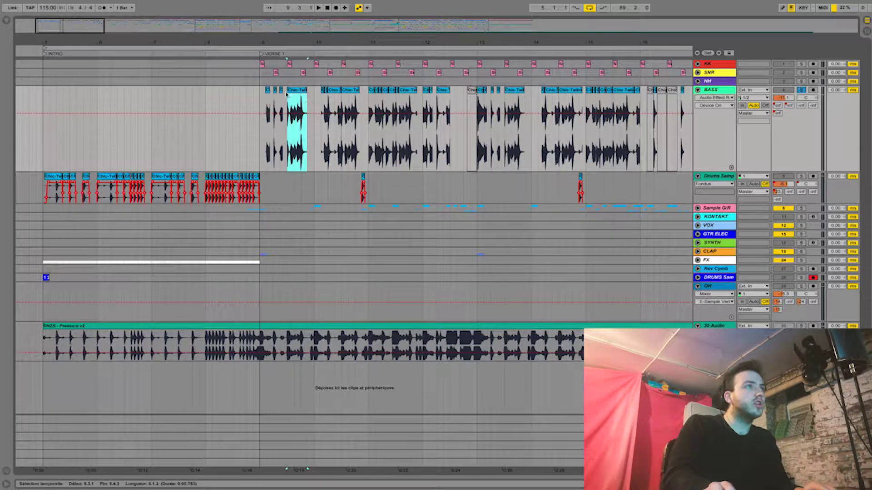
double_click(719, 92)
left_click(10, 438)
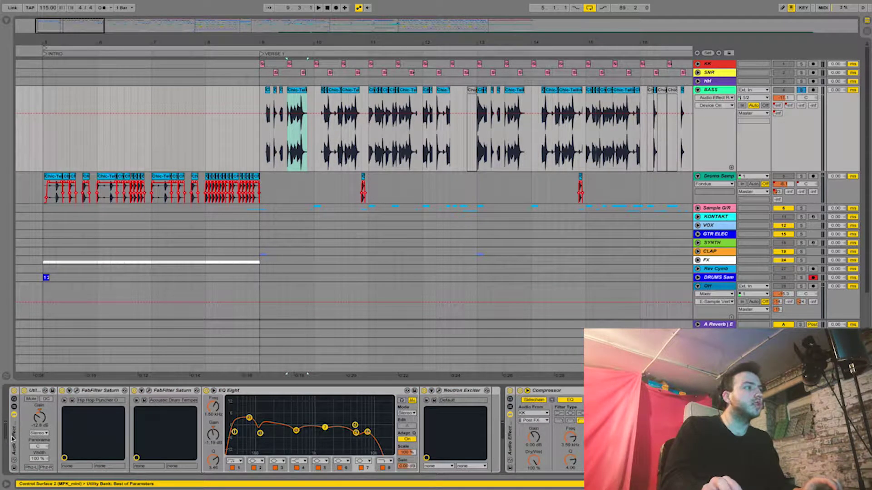
left_click(14, 436)
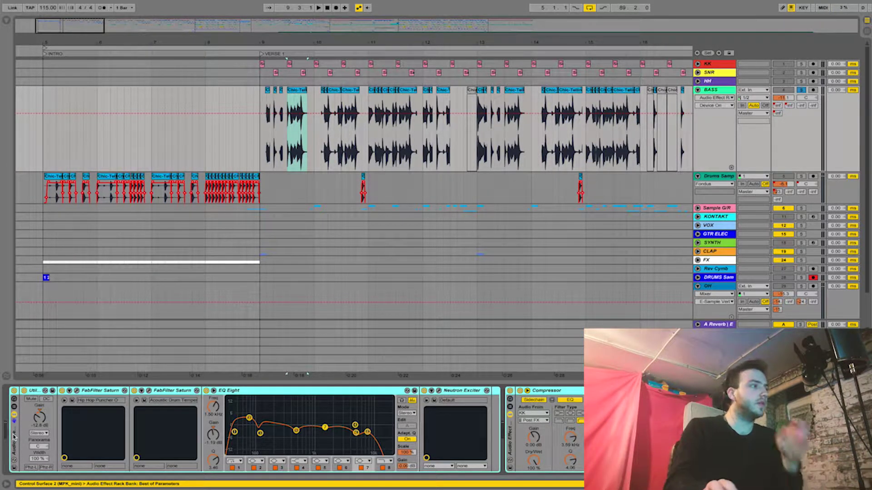
left_click(14, 437)
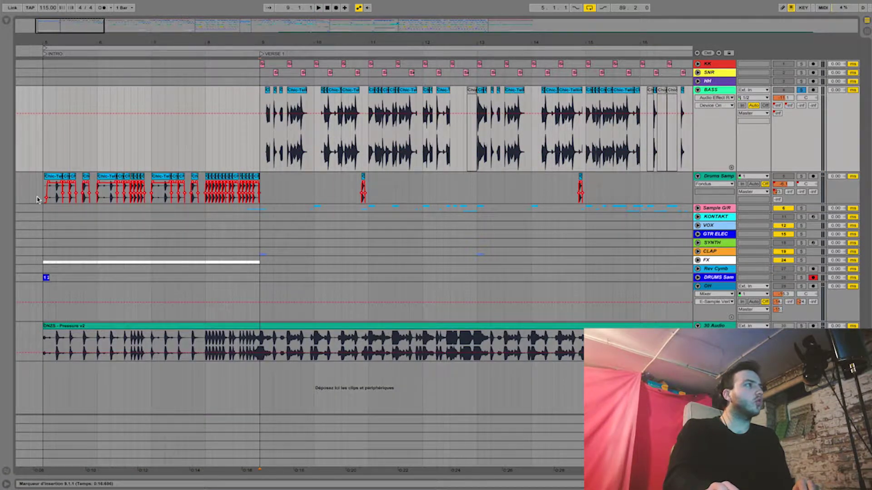
Solo the Drums Samp track and play its chopped clips from the start of the INTRO
left_click(42, 190)
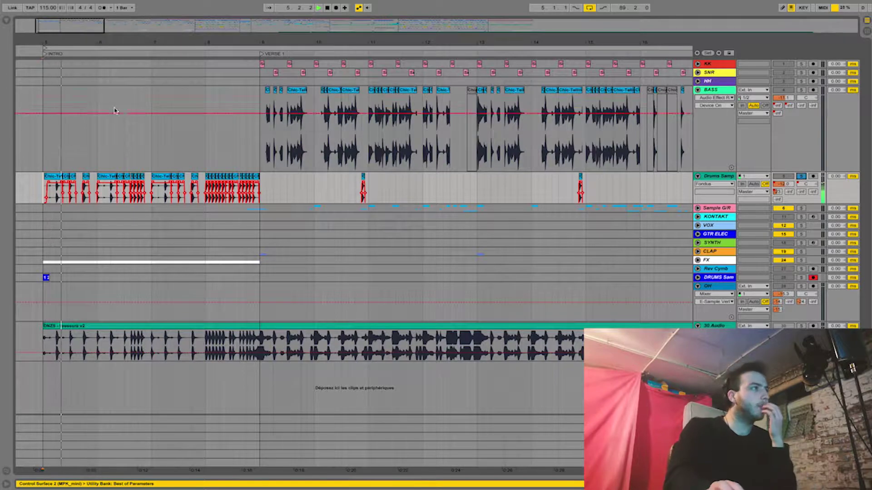
mouse_move(82, 43)
left_mouse_down()
mouse_move(222, 40)
mouse_move(228, 159)
left_mouse_up()
left_click_drag(146, 184, 350, 185)
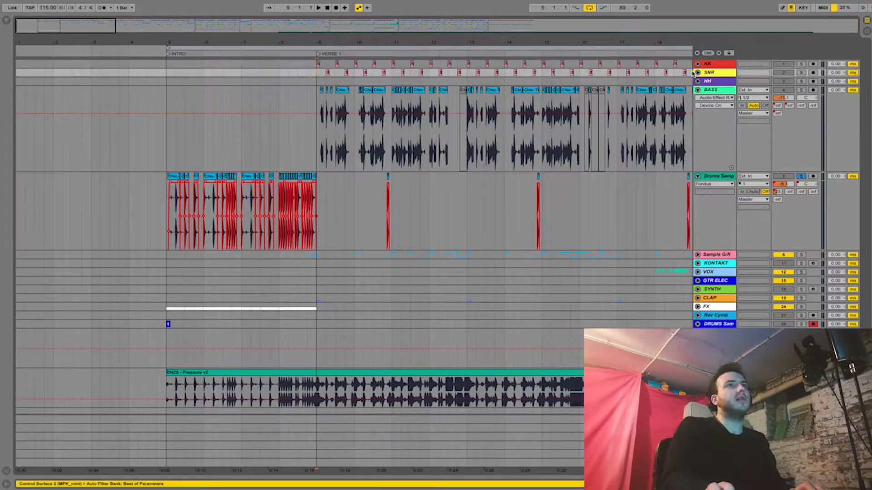
Unfold the SNR and KK tracks, solo both and play them from the first kick at VERSE 1
left_click(698, 73)
left_click(698, 64)
key("plus")
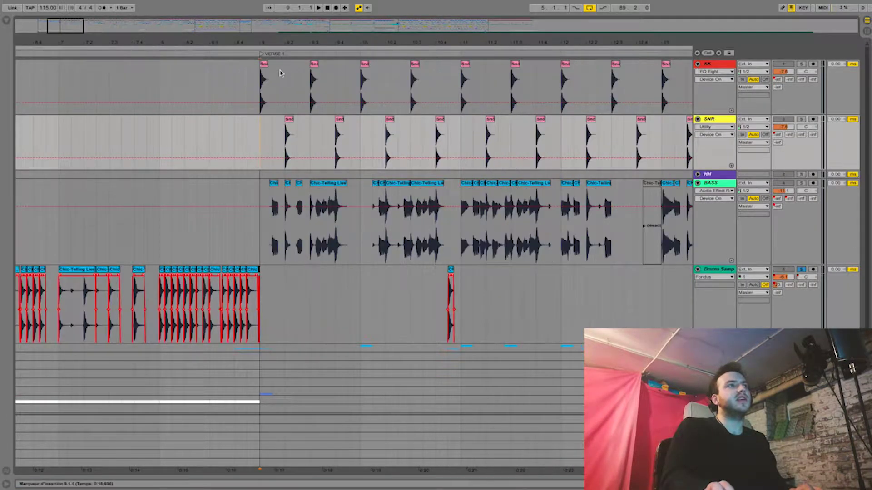
left_click(262, 66)
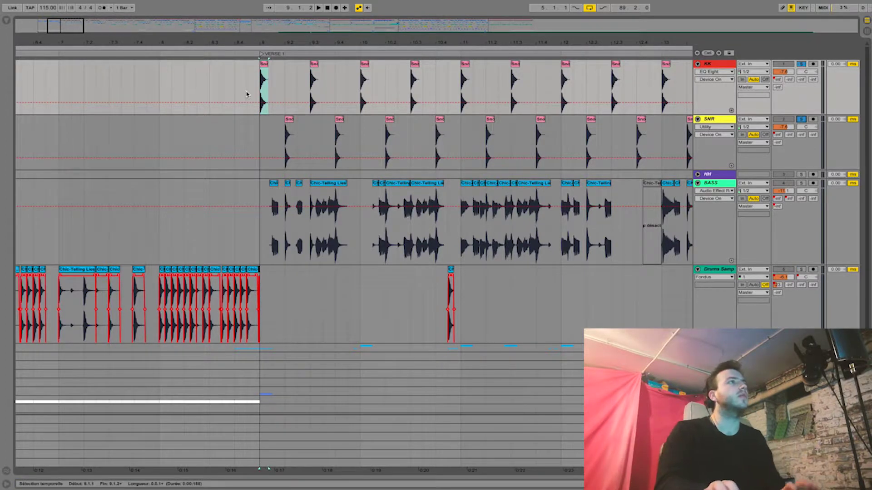
key("space")
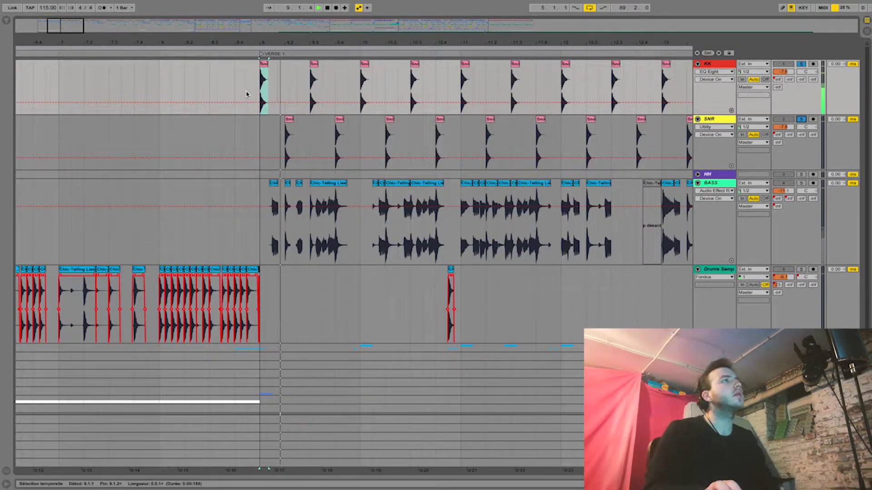
key("space")
Extend the start of the first kick clip back to 6.2.1 and play the uncovered source sample
left_click_drag(291, 42, 290, 22)
left_click(276, 65)
left_click(221, 78)
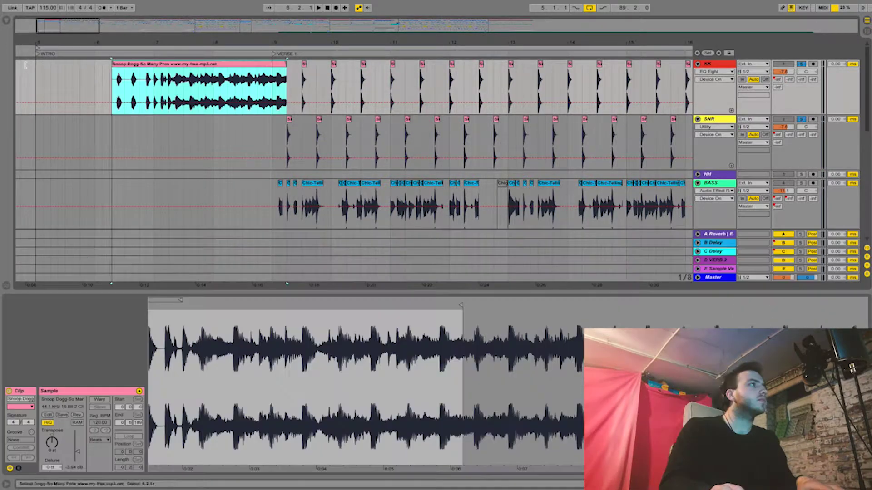
key("space")
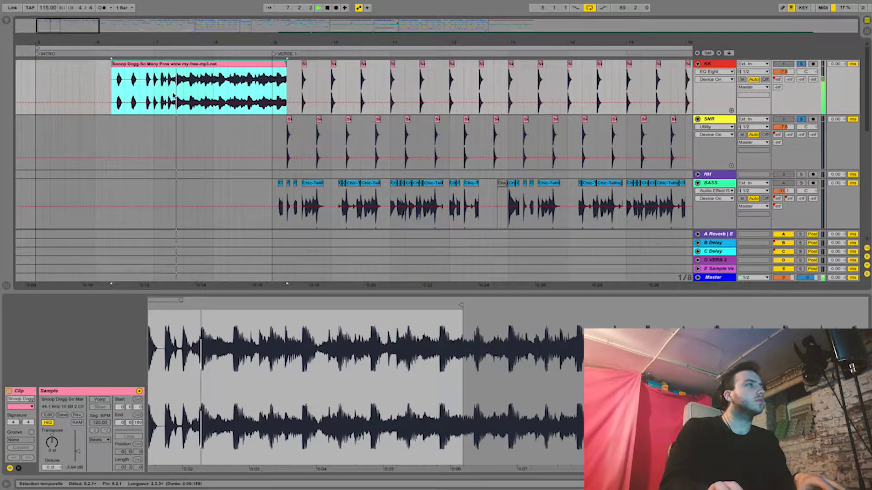
Extend the end of the long KK sample clip to about bar 11.2 and place the insert marker at 6.4.3
left_click_drag(239, 43, 239, 22)
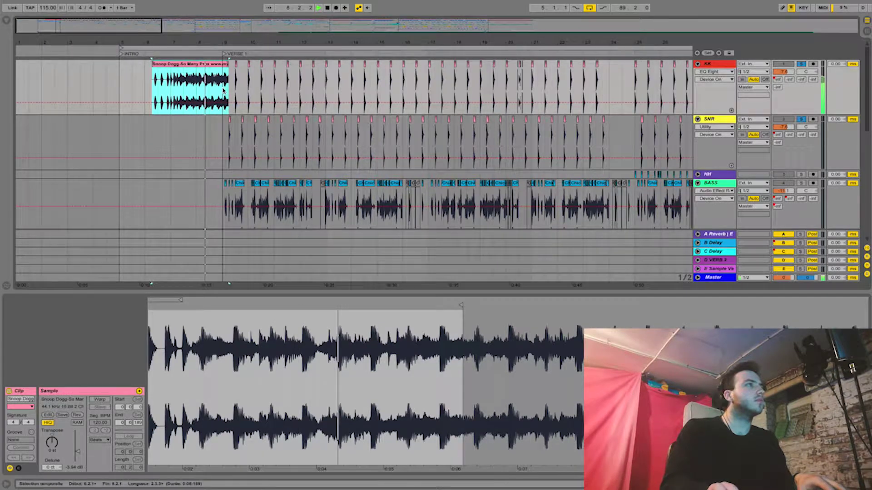
left_click_drag(229, 64, 280, 65)
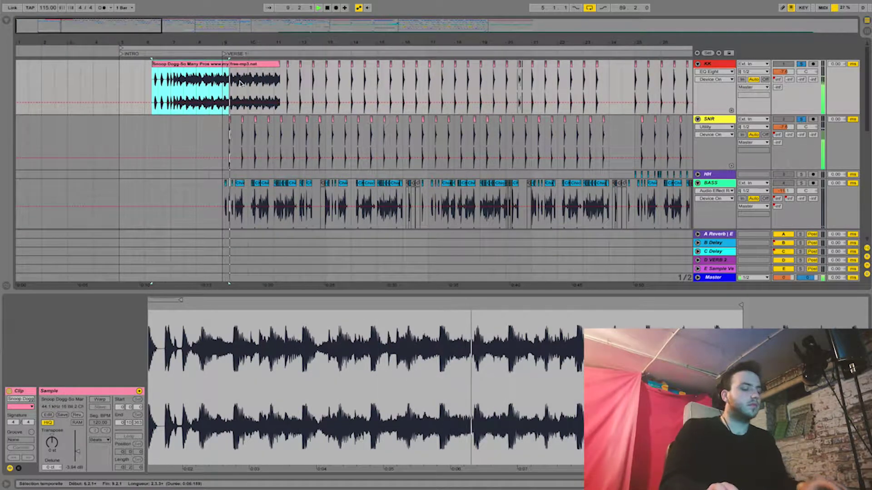
key("space")
left_click(170, 79)
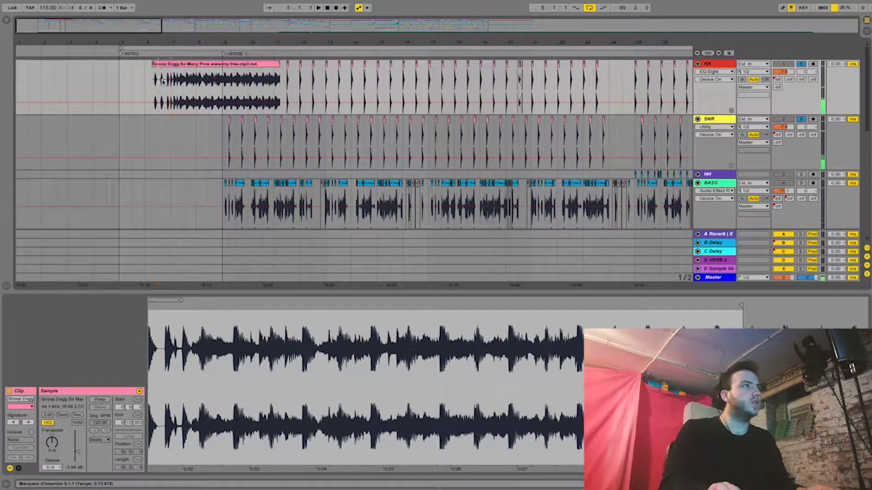
left_click_drag(174, 44, 161, 72)
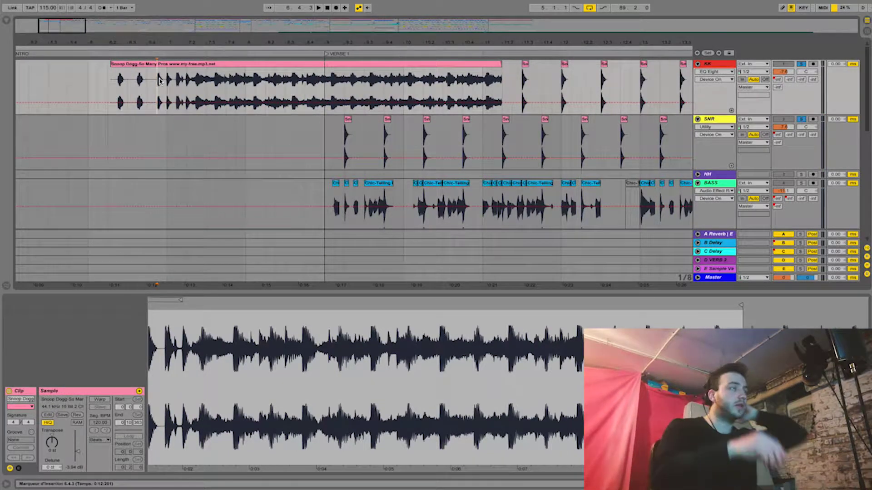
Play the soloed Sample G/R group from VERSE 1 while viewing its audio tracks
key("space")
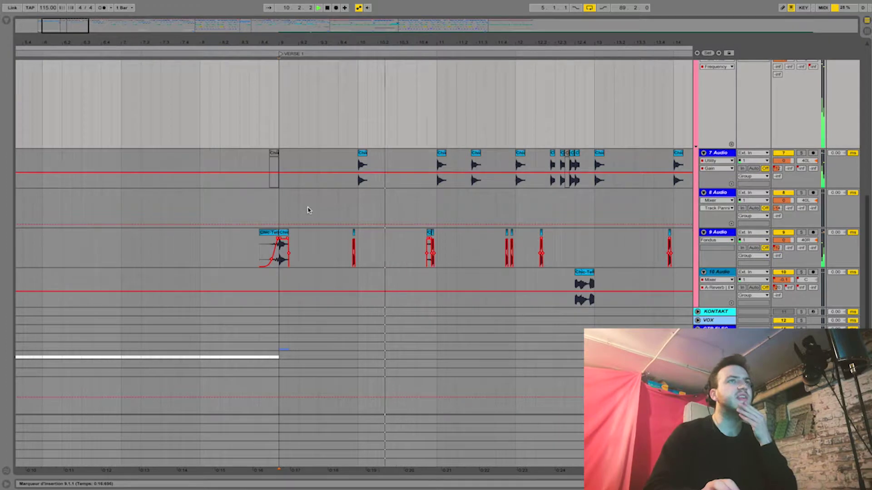
scroll(308, 209, "up", 2)
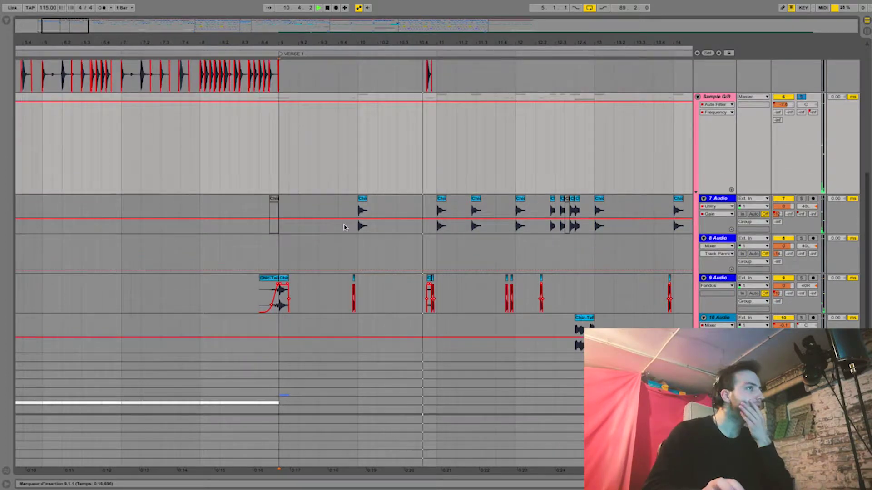
key("space")
left_click(345, 198)
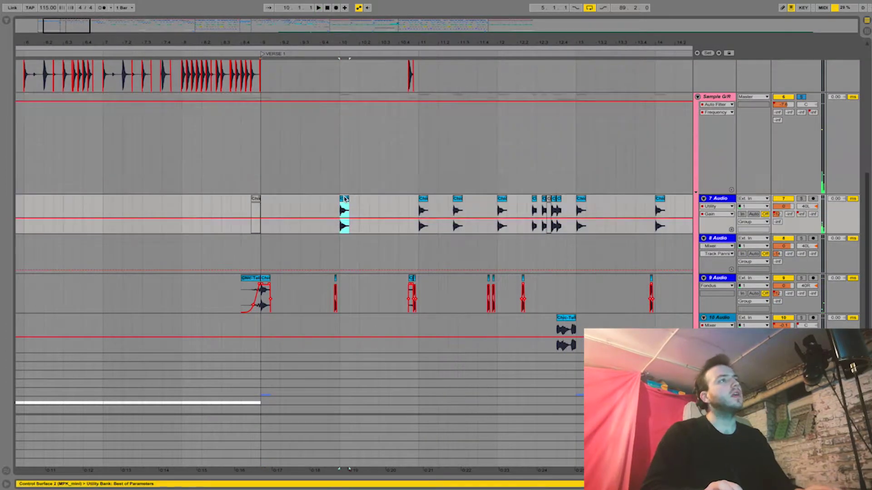
left_click_drag(361, 198, 403, 199)
key("super+z")
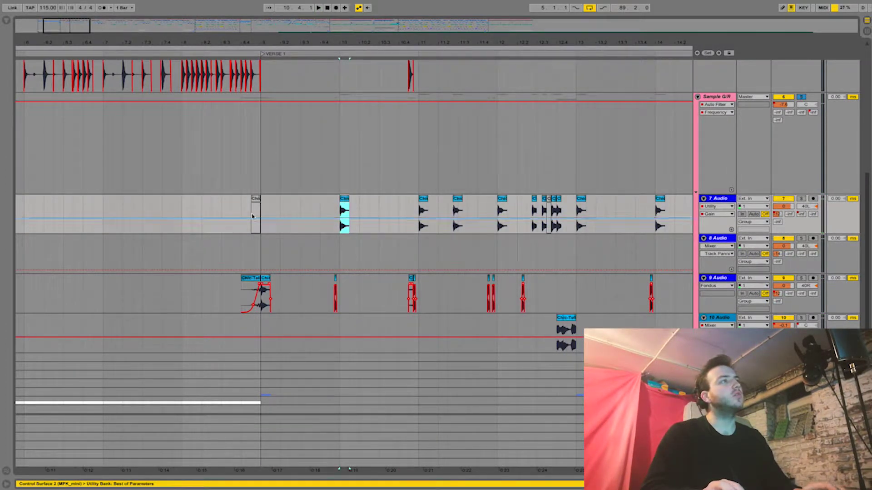
Play the soloed Sample G/R group from 8.4.1, just before VERSE 1
left_click(243, 176)
scroll(371, 221, "up", 3)
scroll(371, 222, "right", 3)
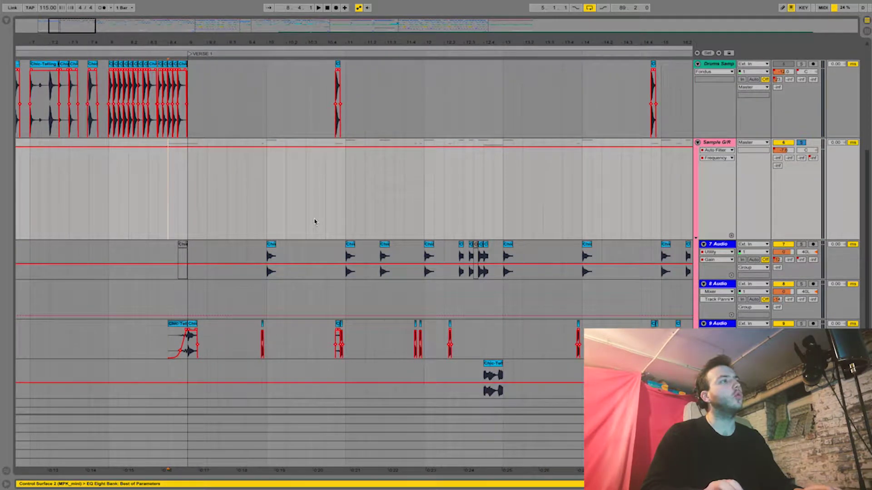
scroll(315, 223, "left", 2)
key("space")
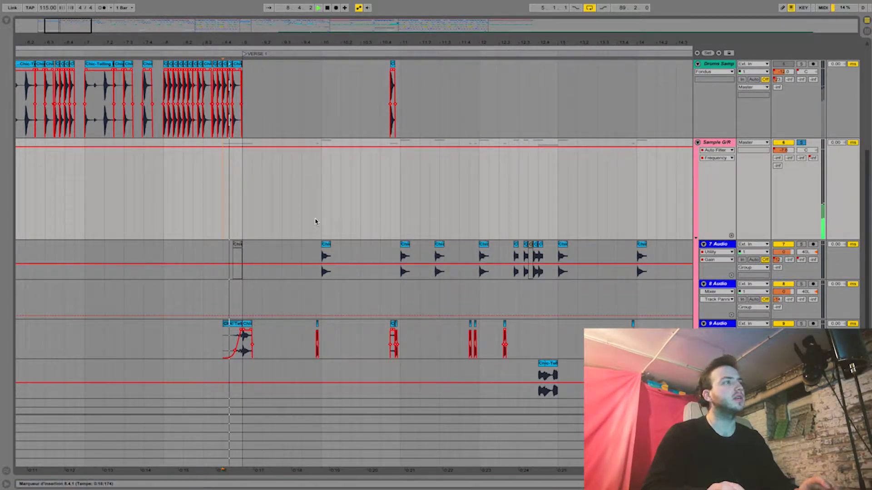
Extend the bar 10 clip on track 7 Audio to 11.2.3 and audition it, bypassing the Sample G/R effect rack for comparison
double_click(326, 257)
key("space")
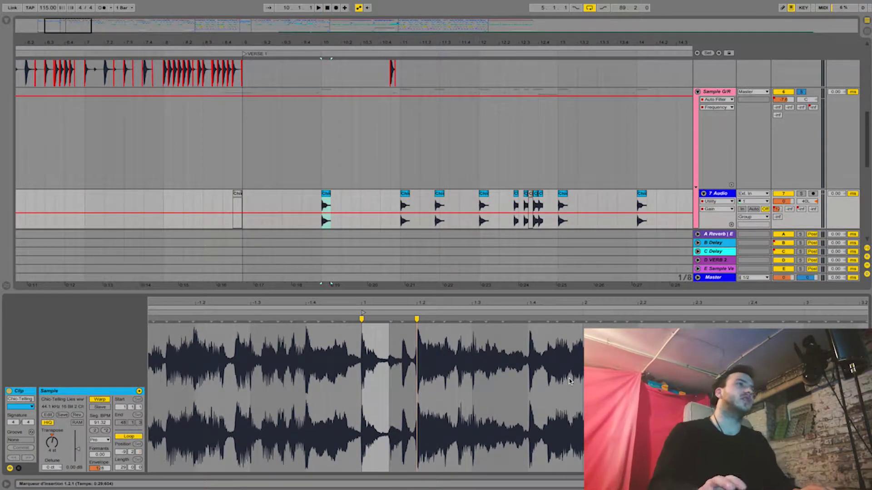
left_click_drag(330, 194, 430, 195)
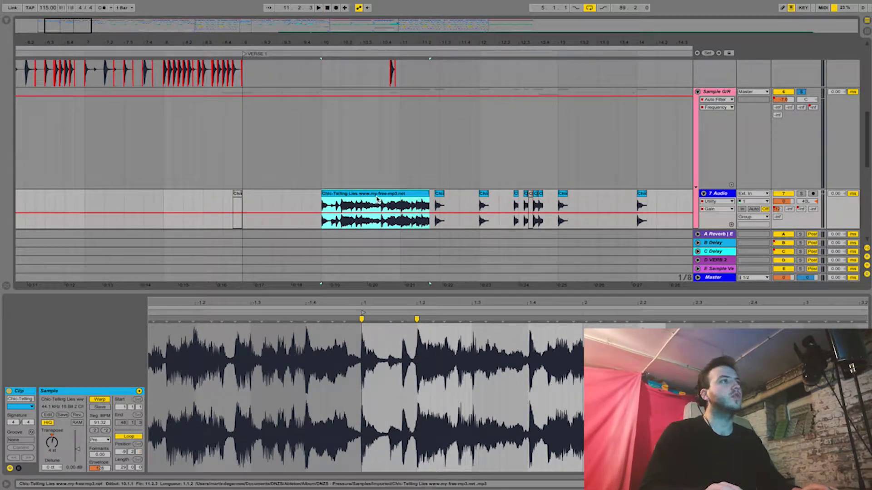
key("space")
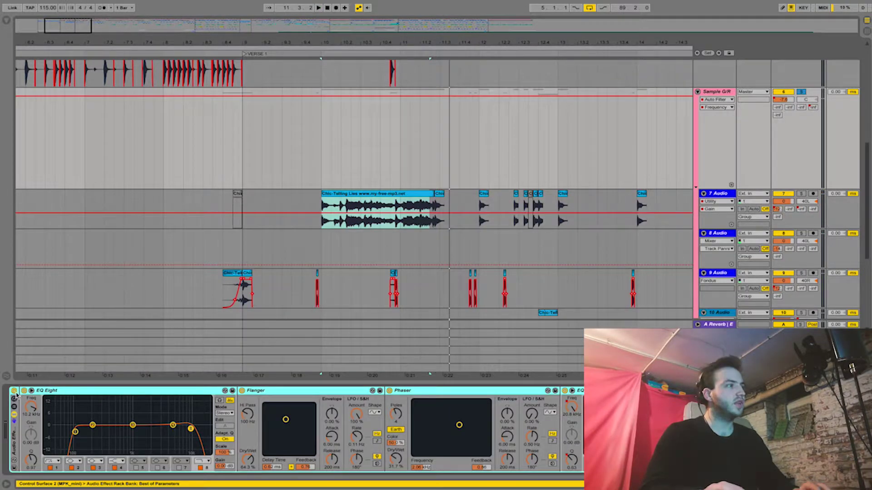
left_click(14, 391)
key("space")
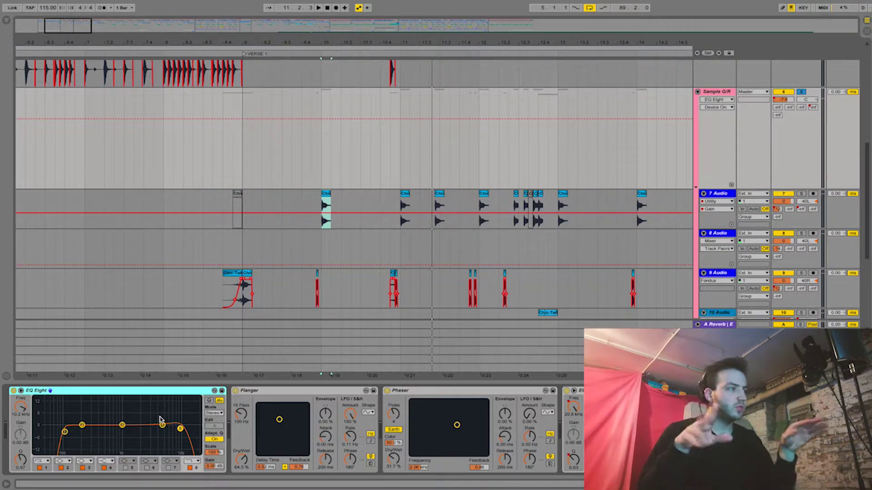
Examine the Sample G/R group's effect chain from EQ Eight, Flanger and Phaser through to Auto Filter
scroll(298, 432, "right", 3)
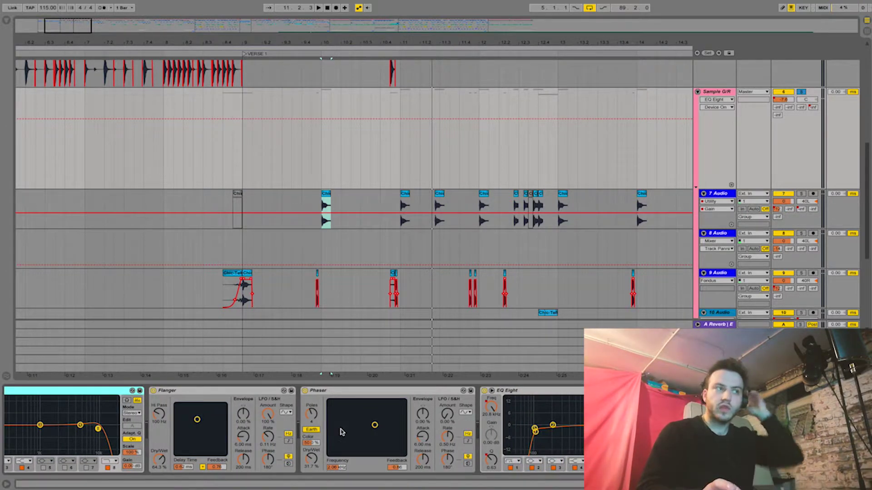
scroll(341, 432, "right", 1)
scroll(337, 431, "right", 8)
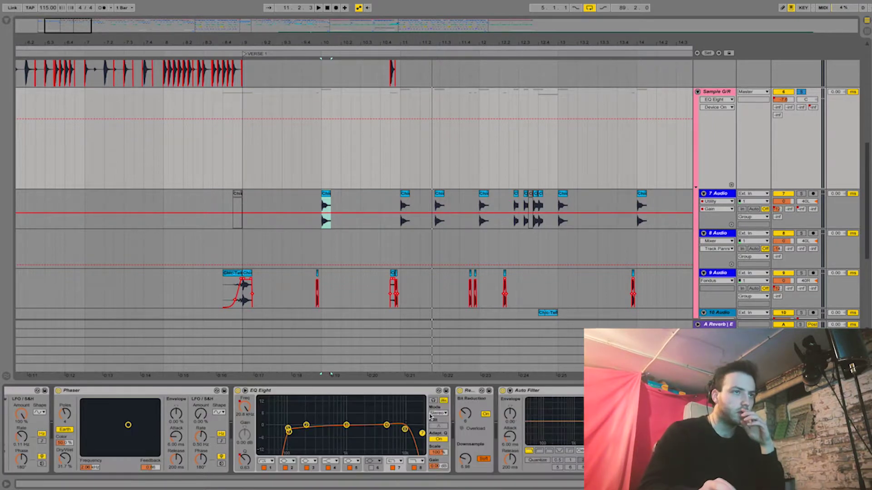
left_click(474, 392)
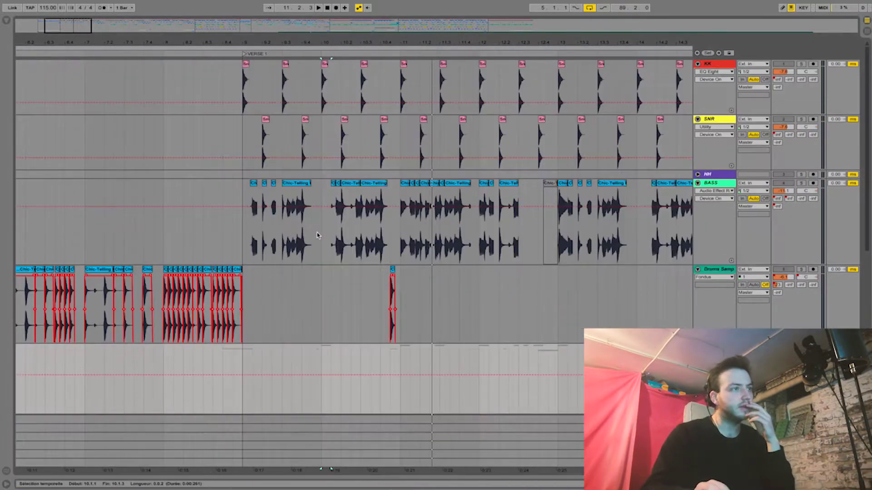
Open the BASS track's device chain and look over its saturation, EQ and compression effects
left_click(343, 235)
double_click(724, 184)
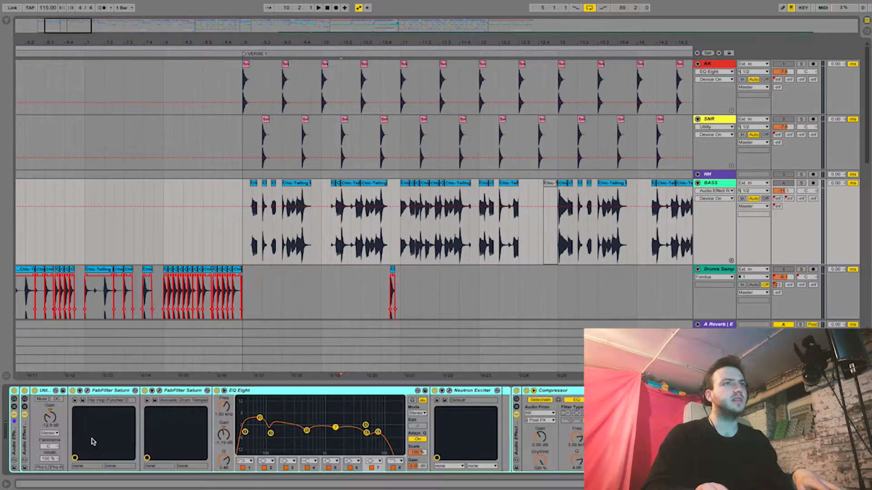
scroll(93, 441, "right", 1)
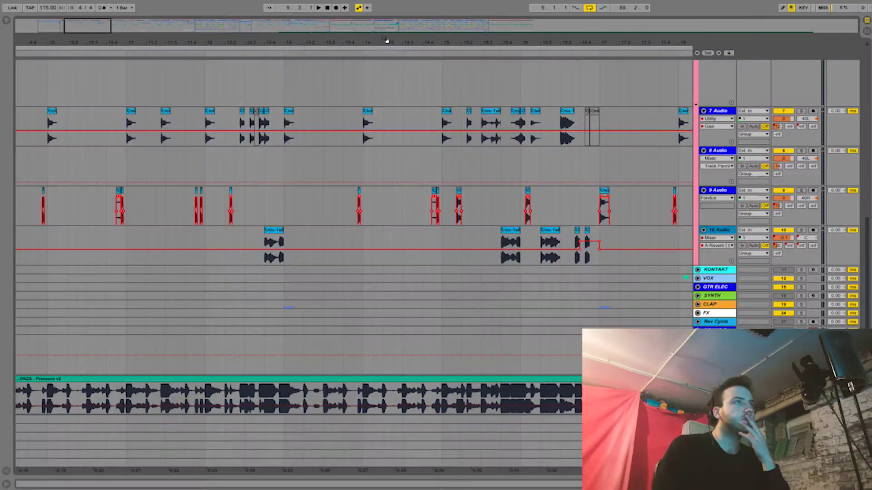
Play the arrangement from bar 18 and solo the VOX group to hear its vocal chops alone
left_click_drag(386, 40, 376, 12)
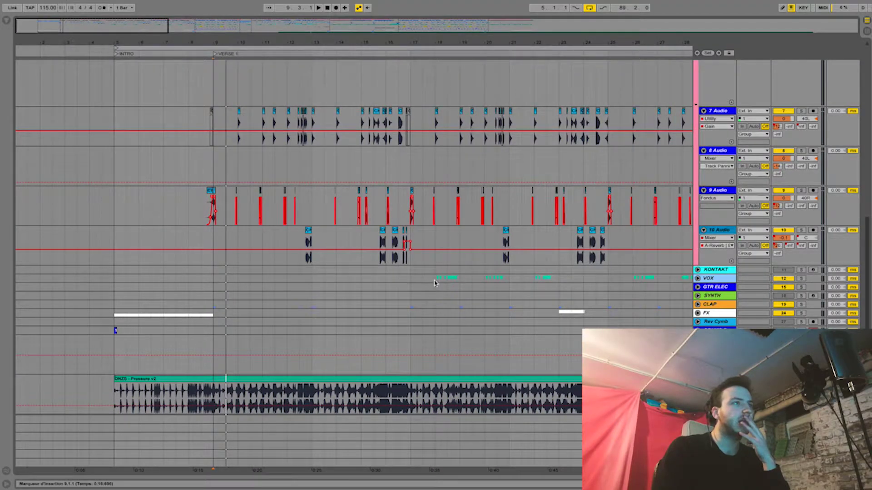
left_click(435, 283)
key("space")
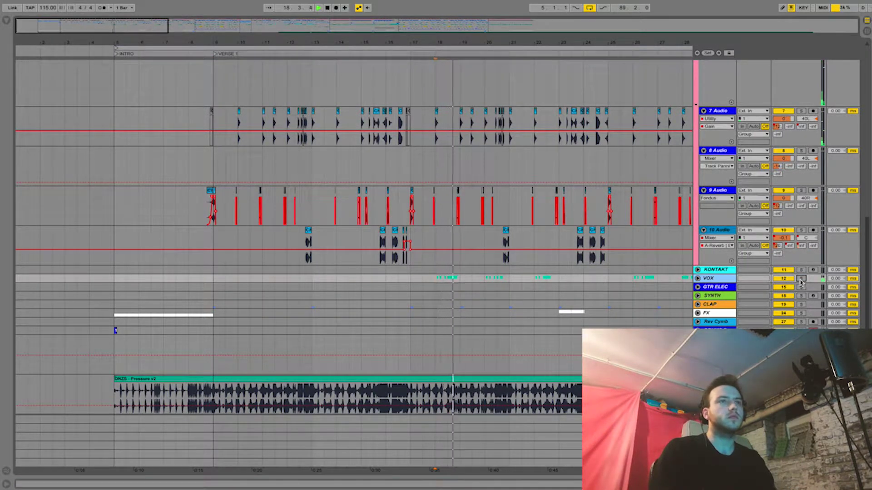
left_click(801, 278)
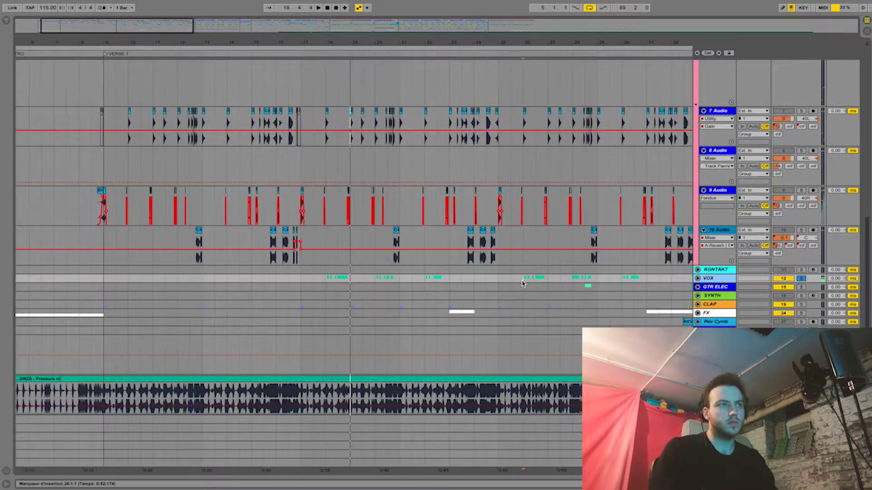
key("space")
Play from the start of the CHORUS at bar 33, comparing the full mix with the soloed VOX group
scroll(490, 285, "right", 5)
scroll(491, 285, "right", 3)
left_click(498, 280)
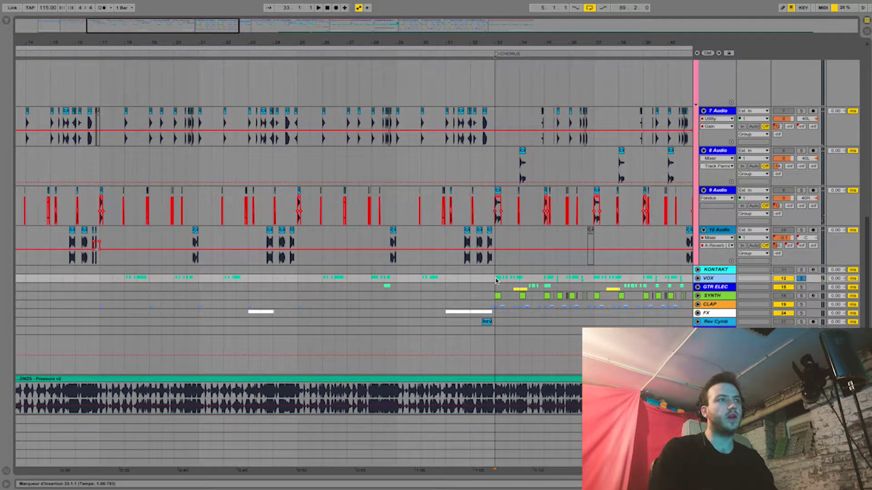
left_click(802, 279)
key("space")
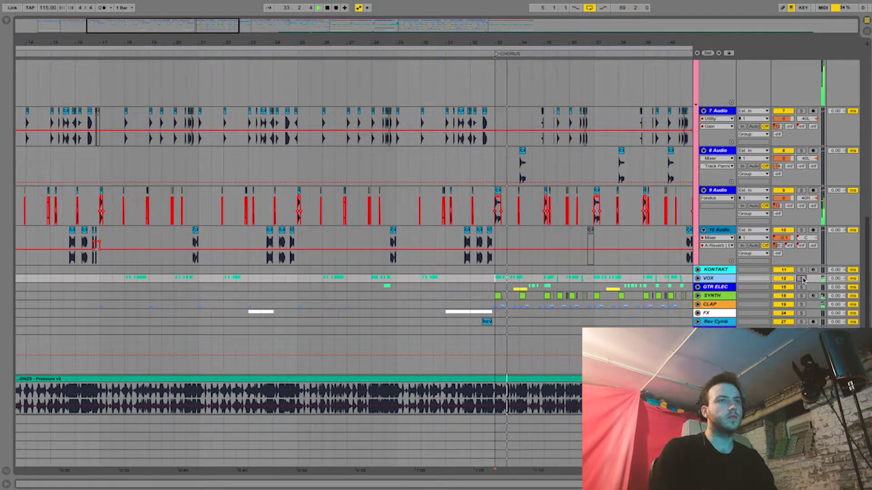
left_click(801, 278)
key("space")
key("space")
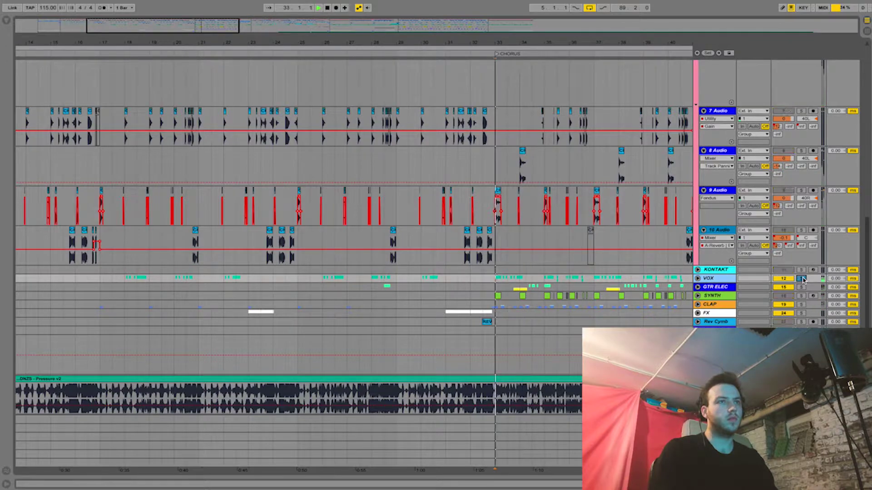
Unfold the VOX group and show the Michael Jackson vocal chops at the start of the CHORUS in close-up
left_click(698, 278)
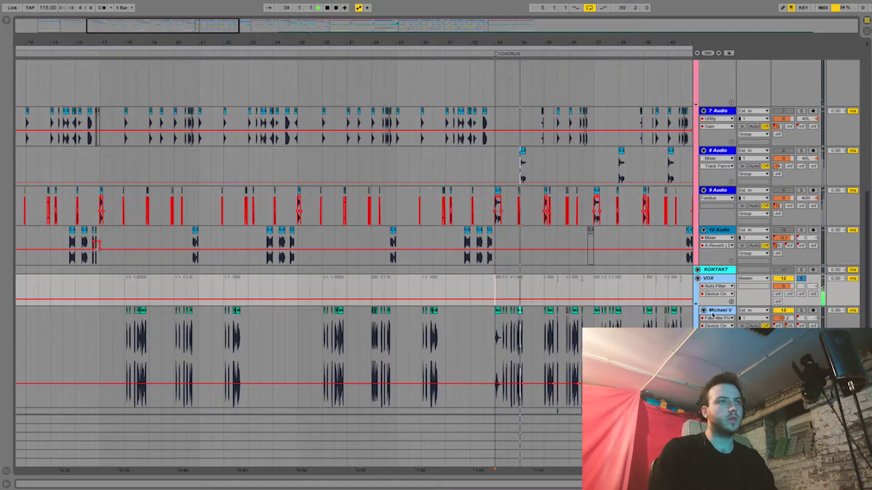
scroll(581, 306, "right", 2)
left_click_drag(473, 44, 359, 193)
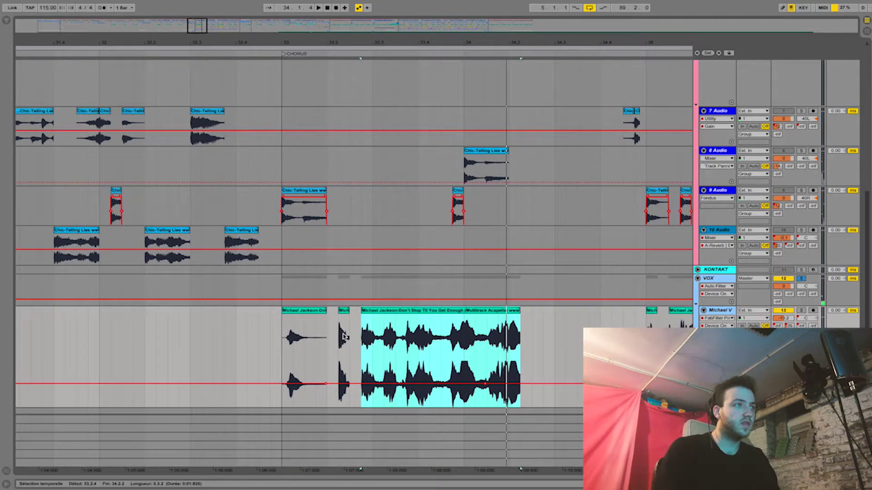
Audition the vocal chop at 33.2.4 while extending it to 35.1.2, and undo the extension
left_click(328, 333)
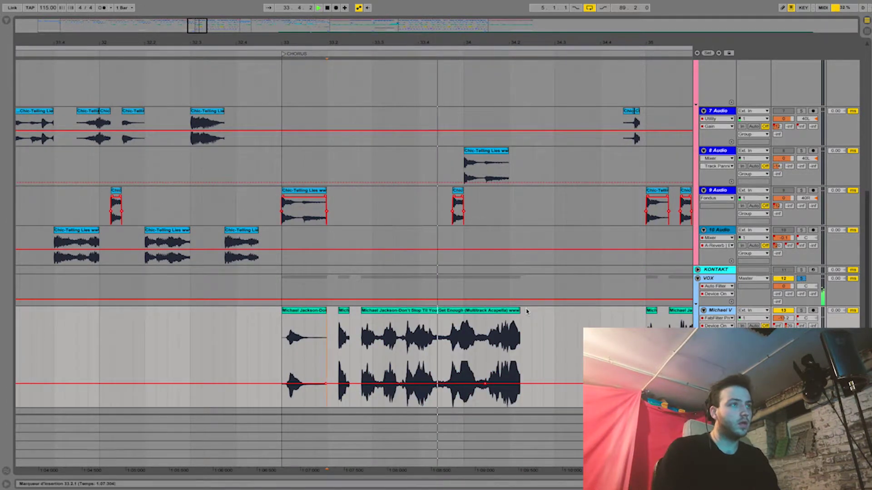
left_click_drag(520, 327, 654, 311)
key("space")
key("ctrl+z")
key("ctrl+z")
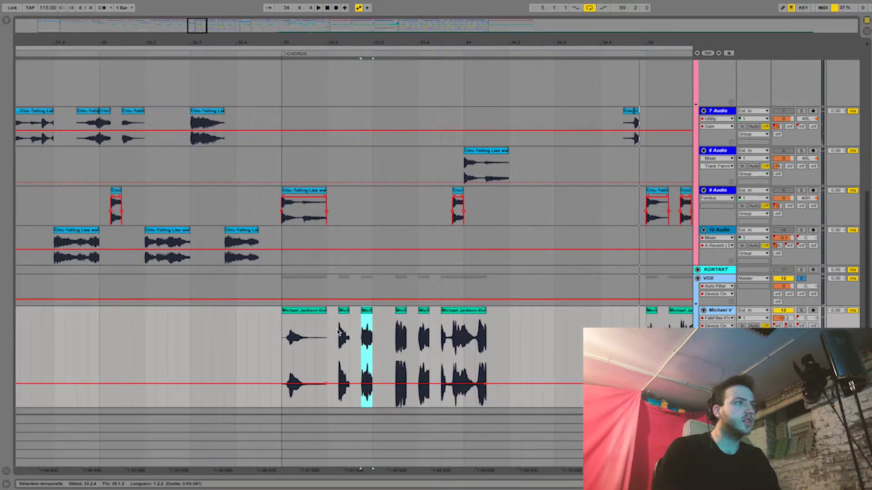
Select the short vocal chop from 33.2.2 to 33.3.1 on the first vocal track in the VOX group
left_click(344, 313)
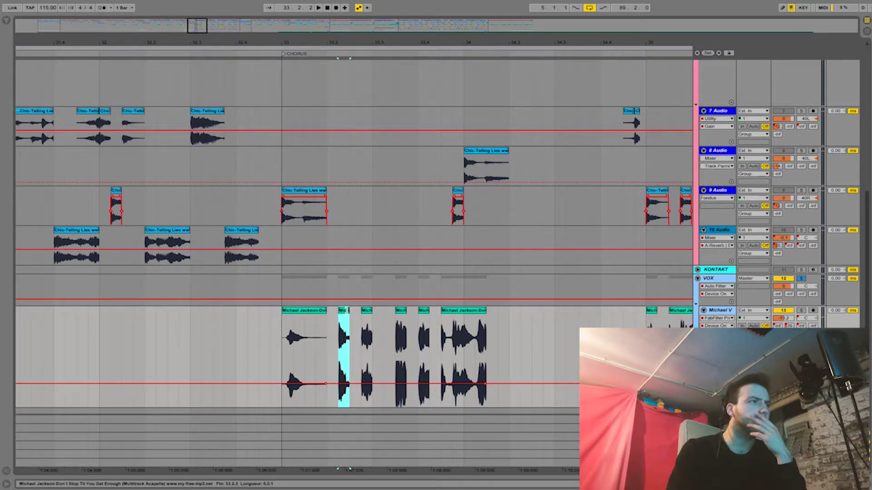
left_click(349, 317)
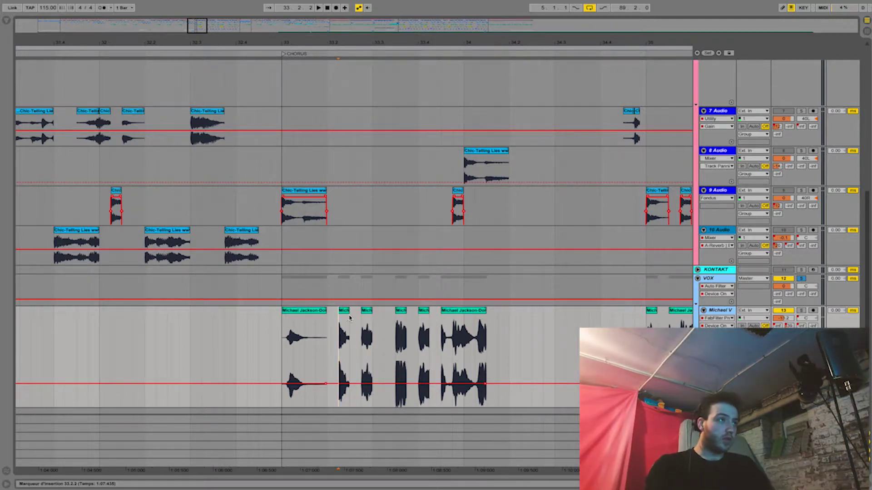
mouse_move(338, 319)
left_mouse_down()
mouse_move(369, 320)
mouse_move(355, 321)
left_mouse_up()
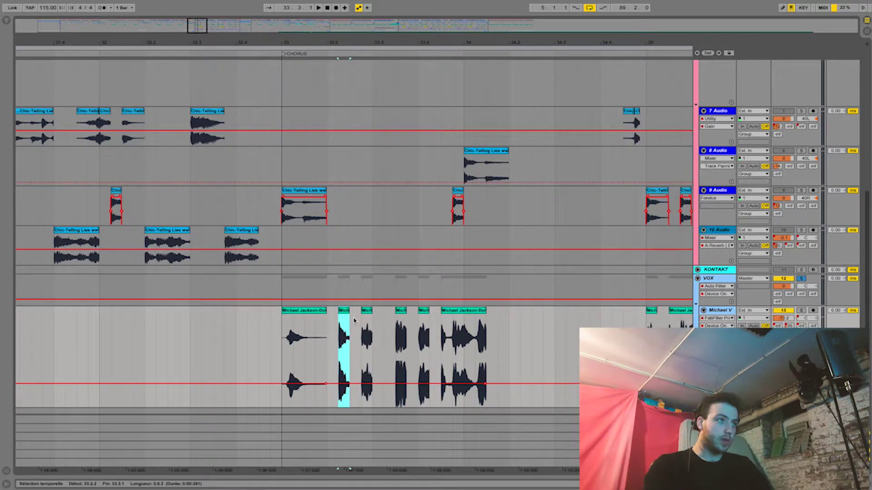
Play the soloed VOX group's chops from the start of the CHORUS at 33.1.1
left_click_drag(370, 42, 367, 44)
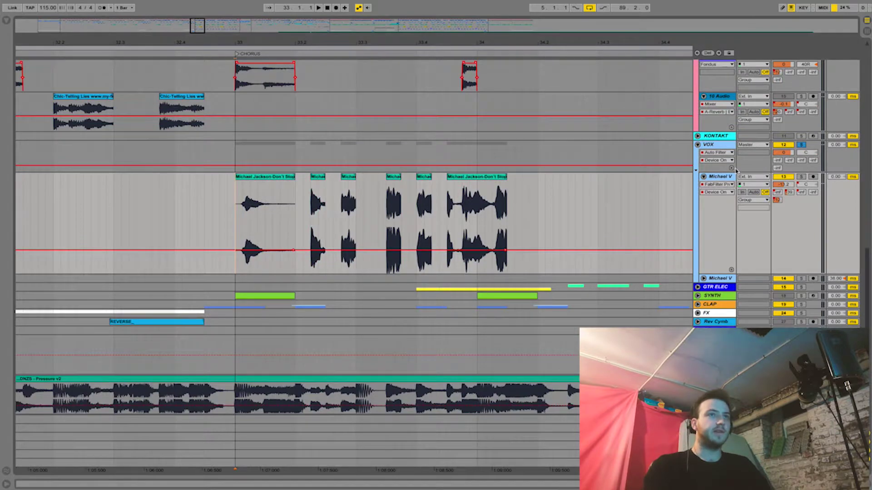
key("space")
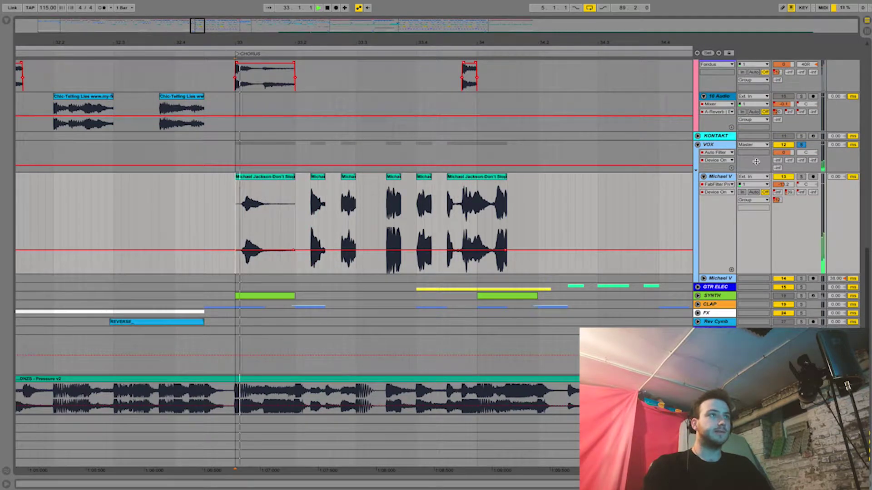
double_click(720, 147)
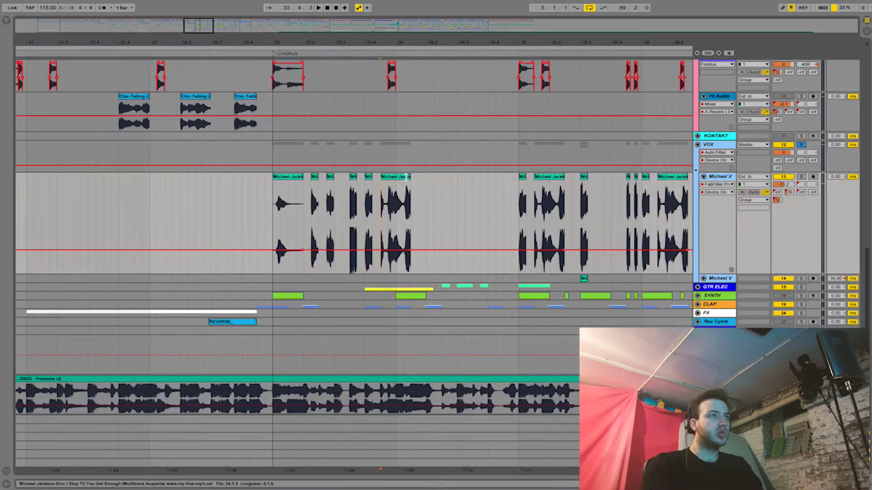
Extend the vocal chop at 33.4.3 to 35.1.3 to hear the original phrase, and undo the extension
left_click_drag(381, 218, 534, 218)
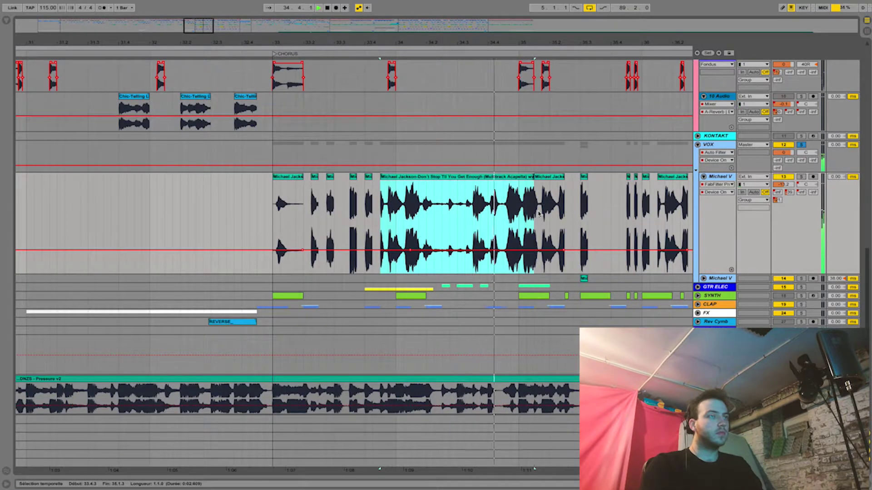
key("ctrl+z")
key("ctrl+z")
Unsolo the VOX group and play its chops within the full mix from 33.1.1
left_click(273, 222)
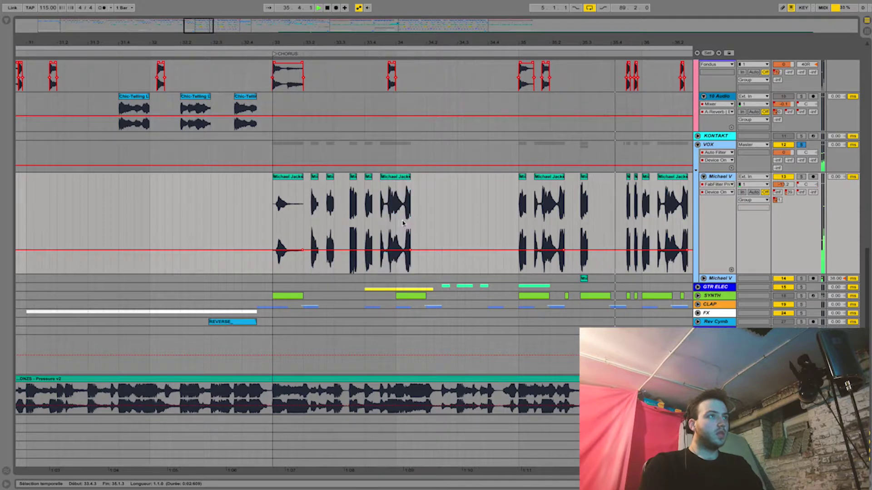
key("space")
left_click(800, 145)
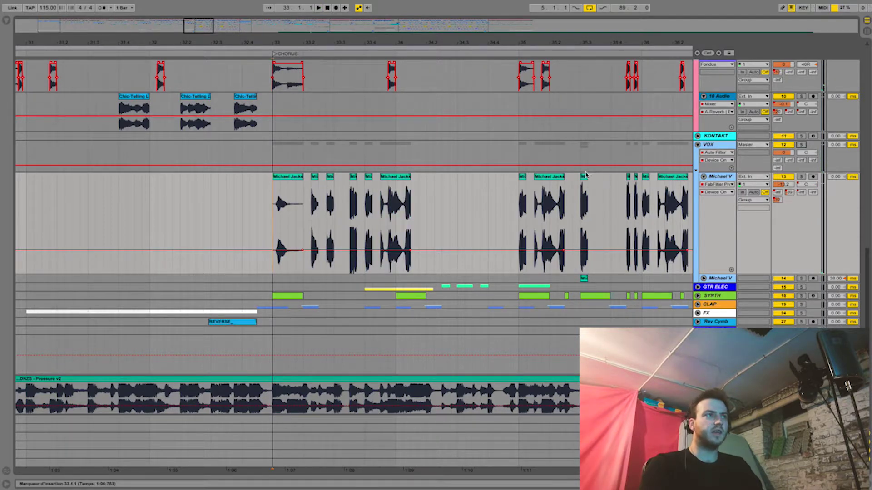
left_click_drag(387, 41, 356, 151)
key("space")
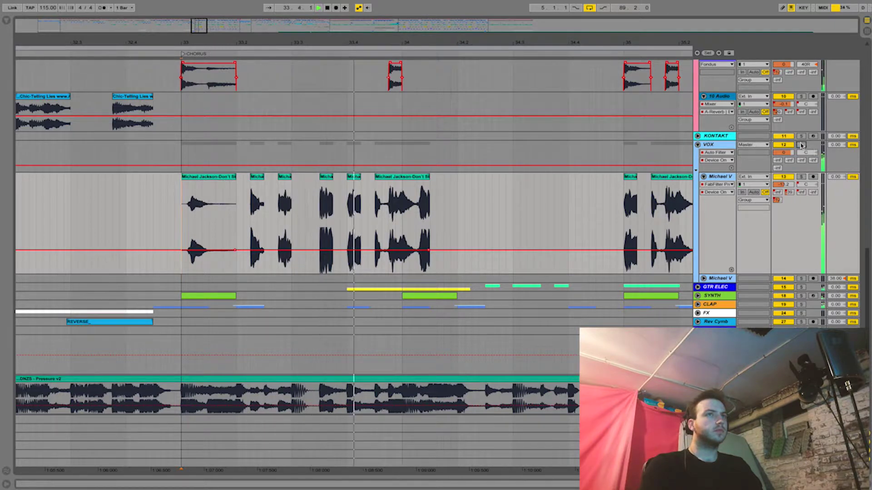
key("minus")
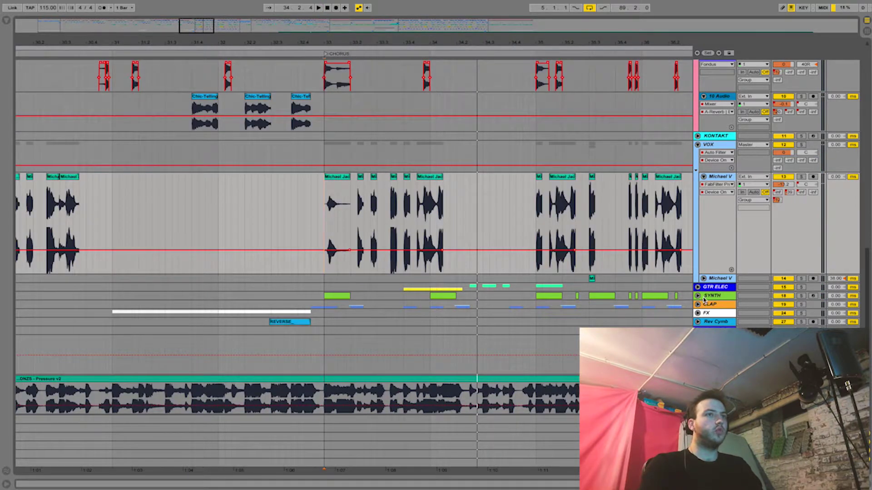
Unfold the SYNTH track and GTR ELEC group, and play the soloed guitar sample chops after bar 34
left_click(698, 296)
left_click(698, 287)
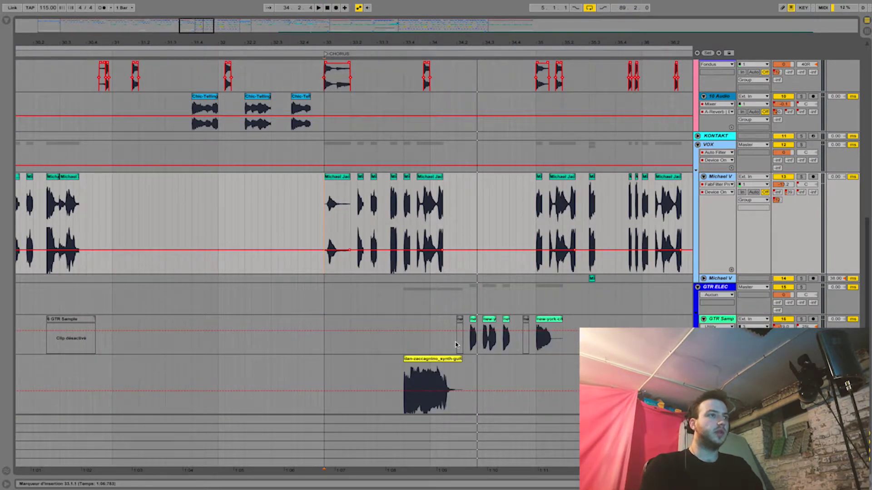
left_click(481, 342)
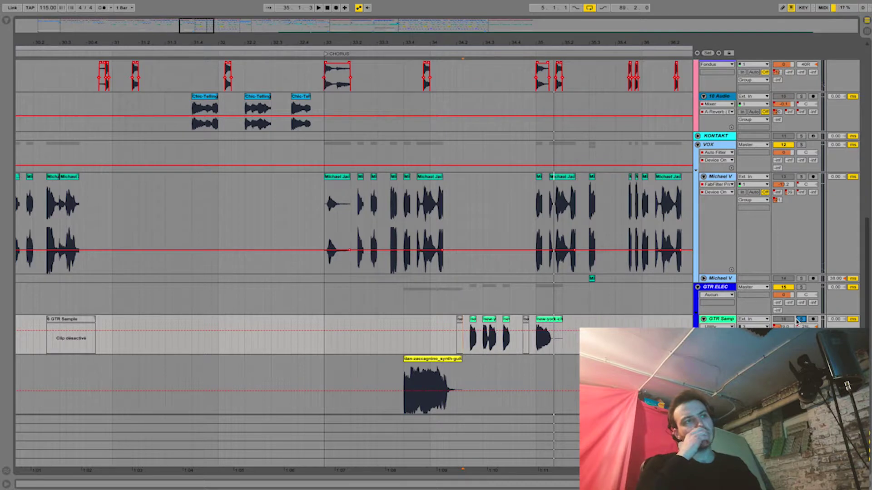
key("space")
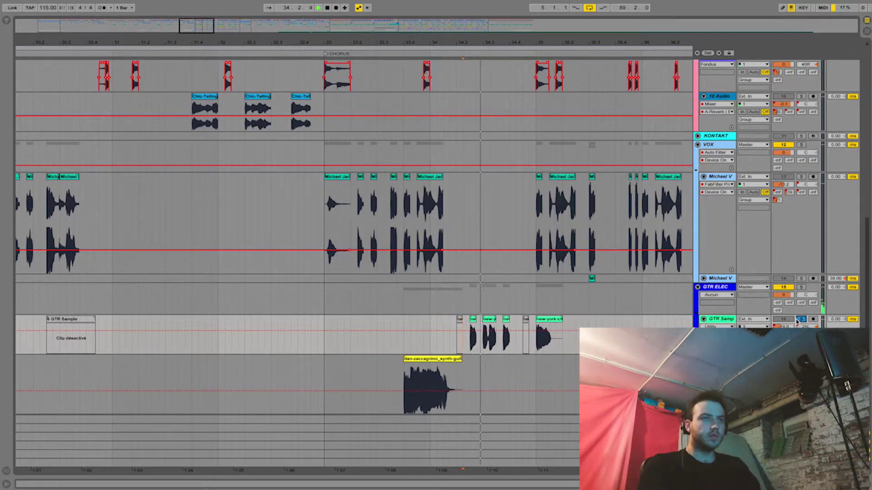
Play the full mix through the yellow synth guitar clip on the GTR LONG track
left_click(377, 375)
key("space")
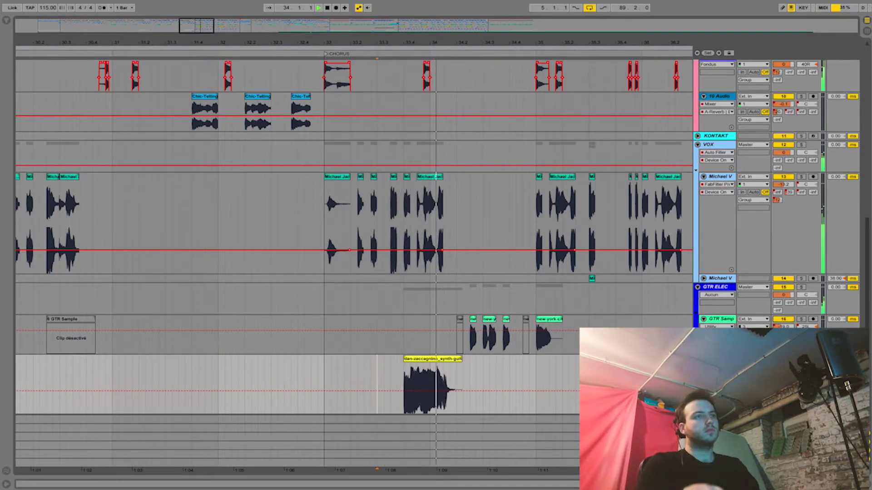
scroll(378, 312, "down", 5)
key("space")
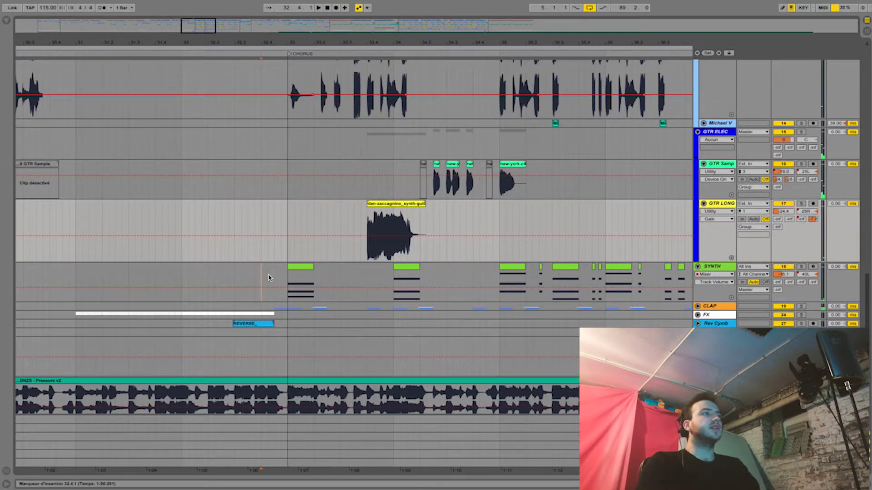
Solo the SYNTH track, play it from 32.4.1, and unfold the CLAP group
left_click(262, 275)
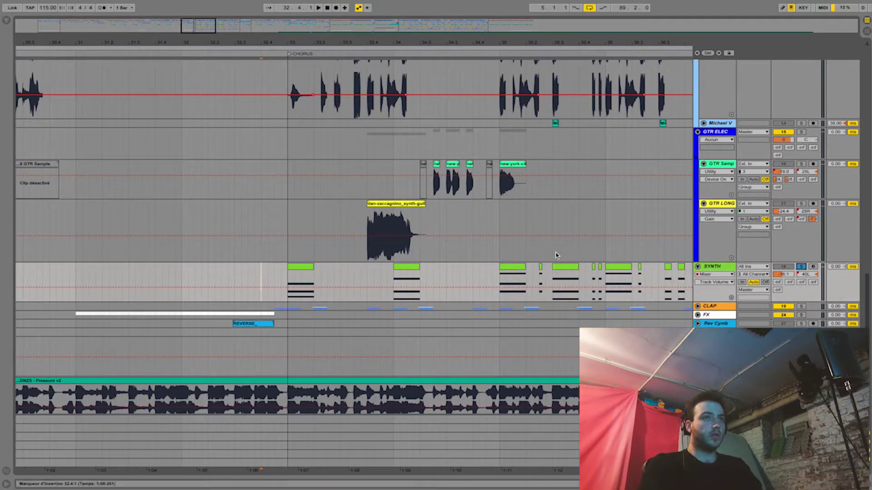
key("space")
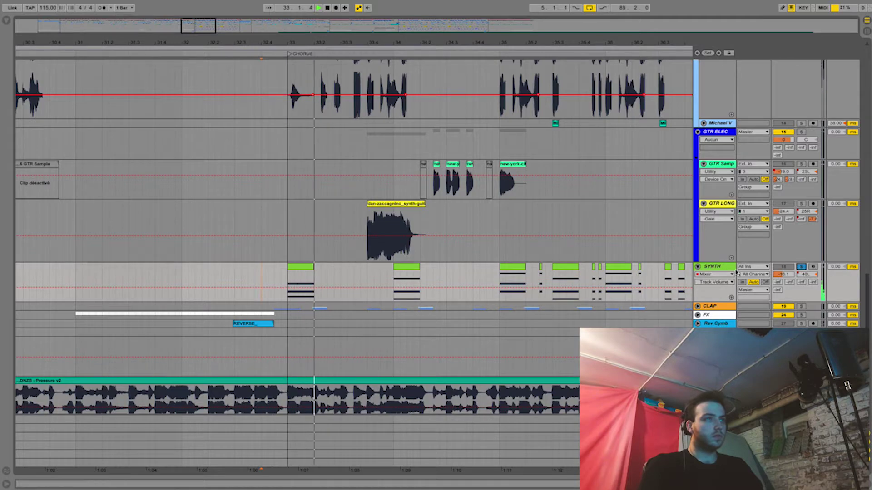
left_click(697, 306)
scroll(404, 275, "down", 5)
key("space")
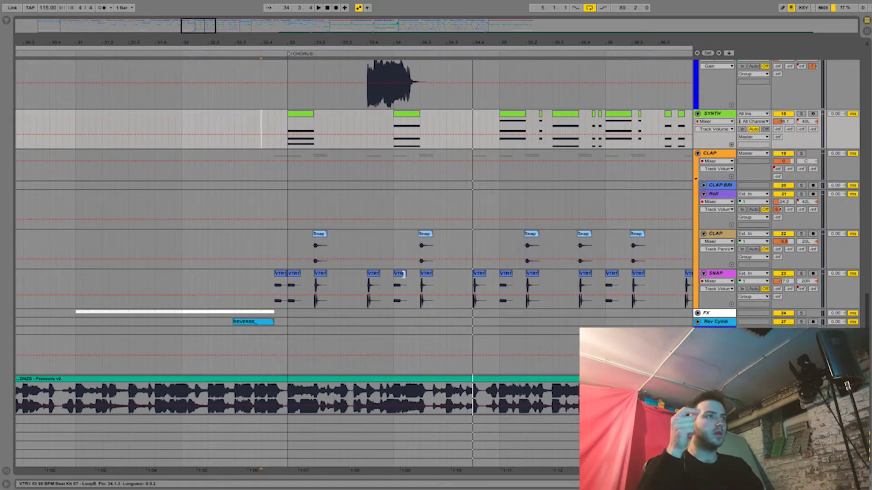
Play the CLAP group from 33.1.2 soloed, and switch back to the full mix
left_click(294, 249)
left_click(801, 153)
key("space")
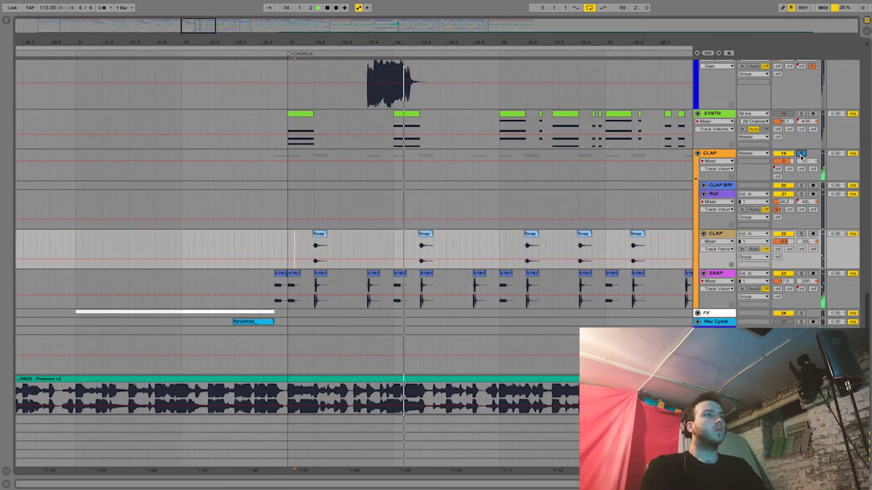
left_click(801, 154)
key("space")
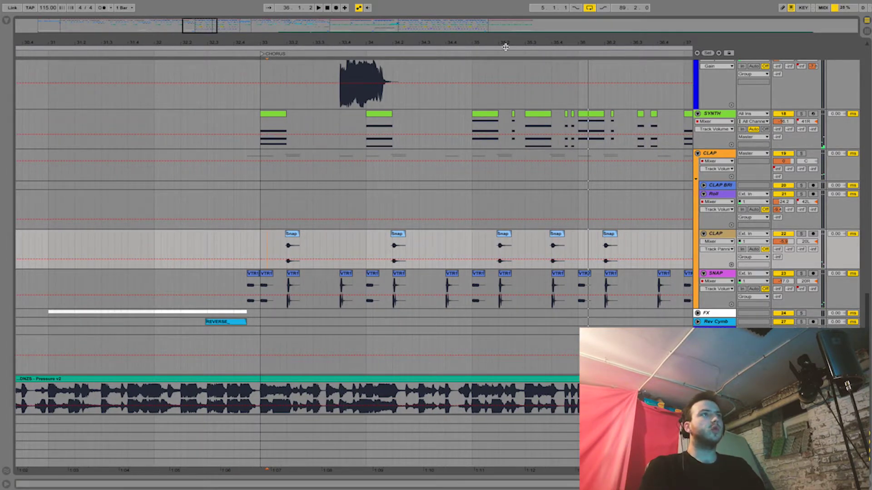
Fold all the tracks in the arrangement for a compact overview
key("minus")
left_click_drag(500, 43, 500, 19)
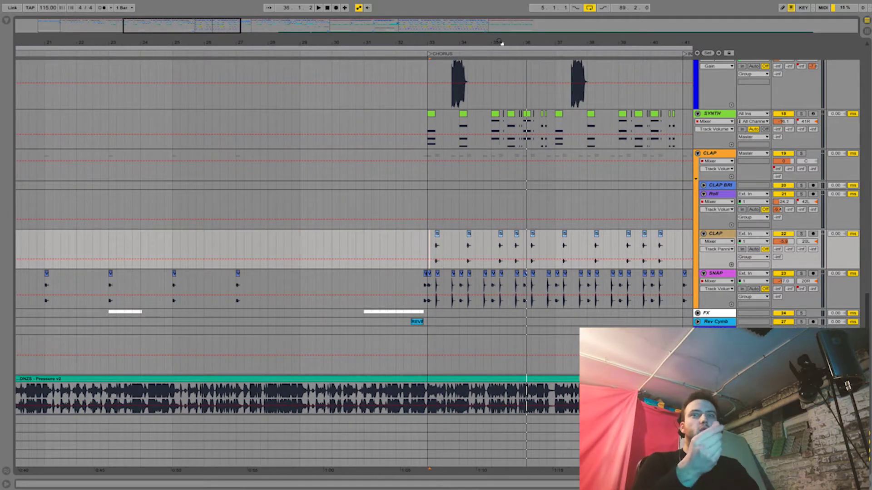
scroll(391, 155, "right", 3)
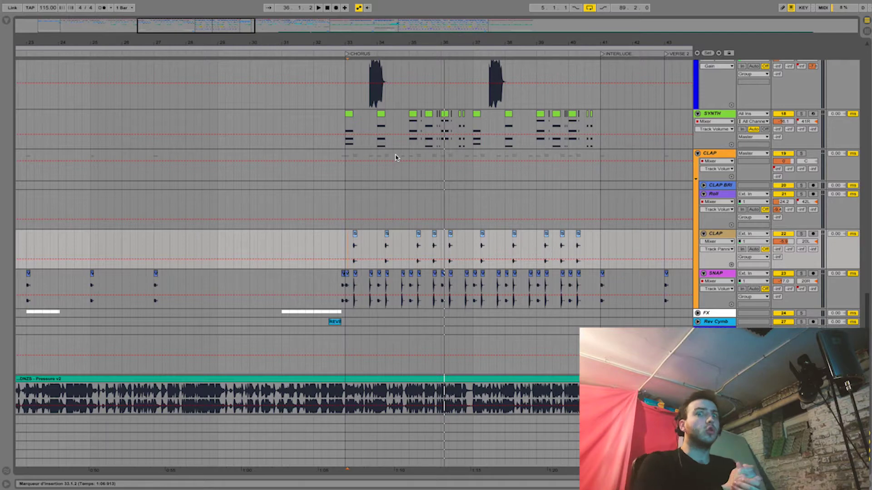
scroll(395, 158, "up", 10)
scroll(400, 168, "right", 5)
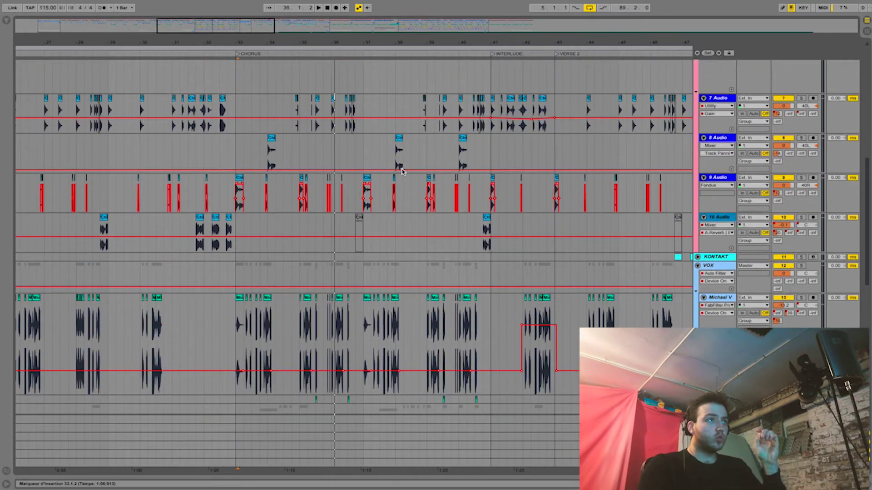
scroll(402, 172, "up", 6)
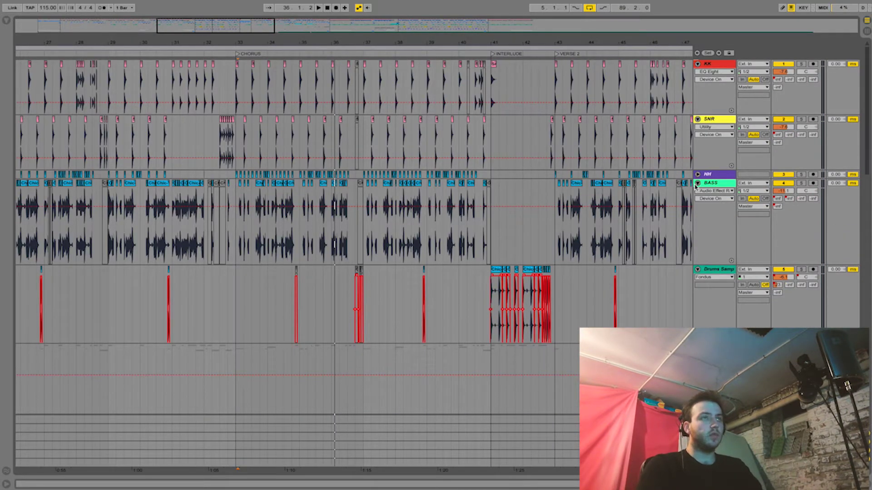
left_click(697, 183, "alt")
Examine the folded arrangement from INTRO through VERSE, CHORUS and BRIDGE, checking how the parts are distributed
left_click_drag(205, 133, 232, 135)
scroll(233, 134, "left", 3)
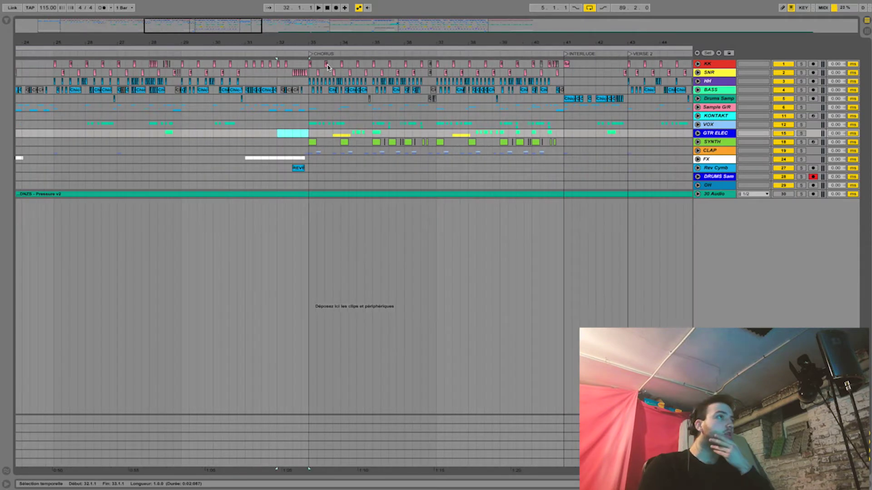
left_click_drag(325, 43, 324, 18)
left_click_drag(161, 134, 168, 133)
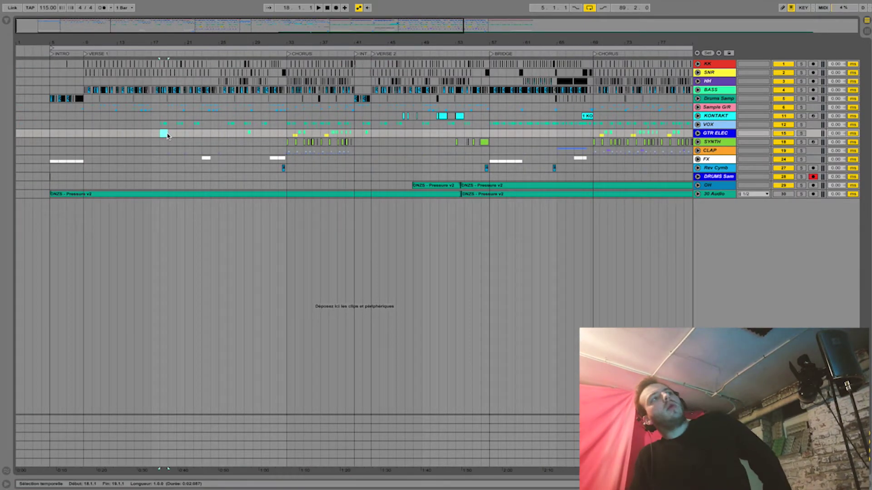
left_click(168, 134)
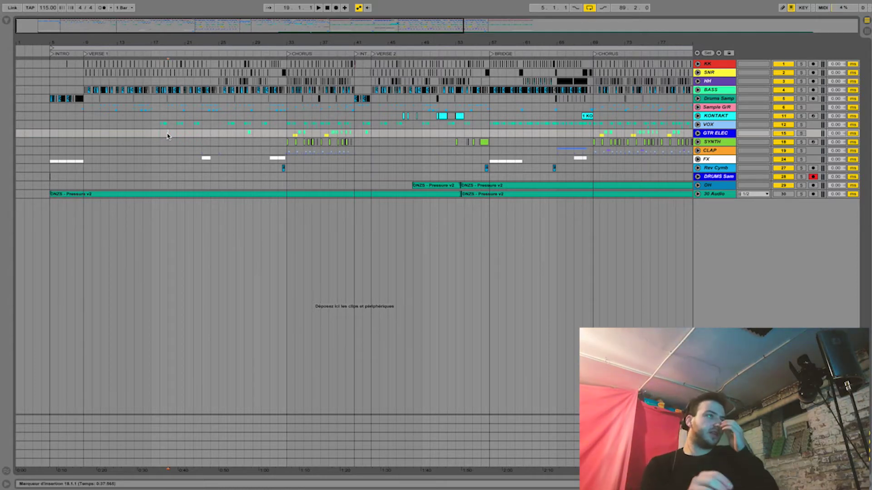
key("Left")
key("Left")
key("Left")
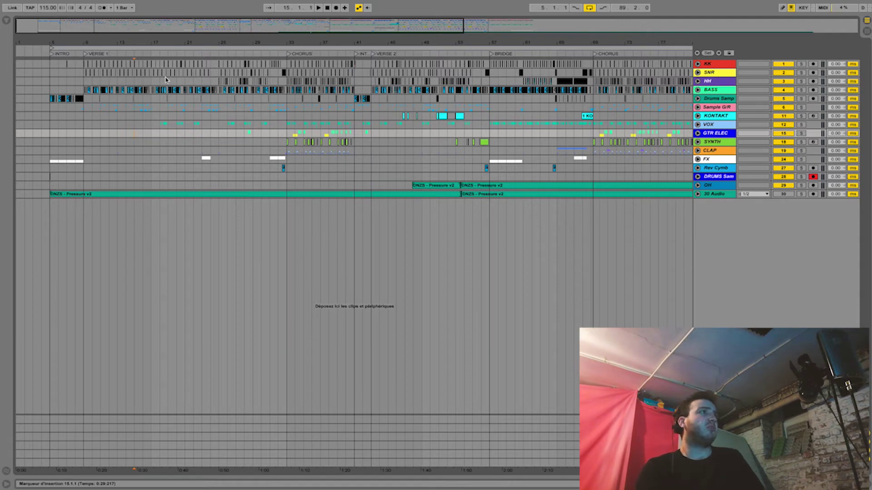
left_click_drag(136, 46, 333, 310)
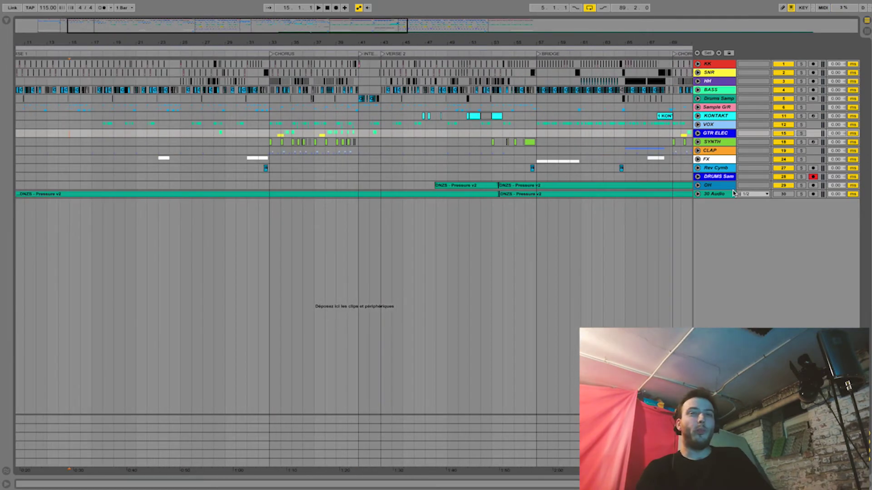